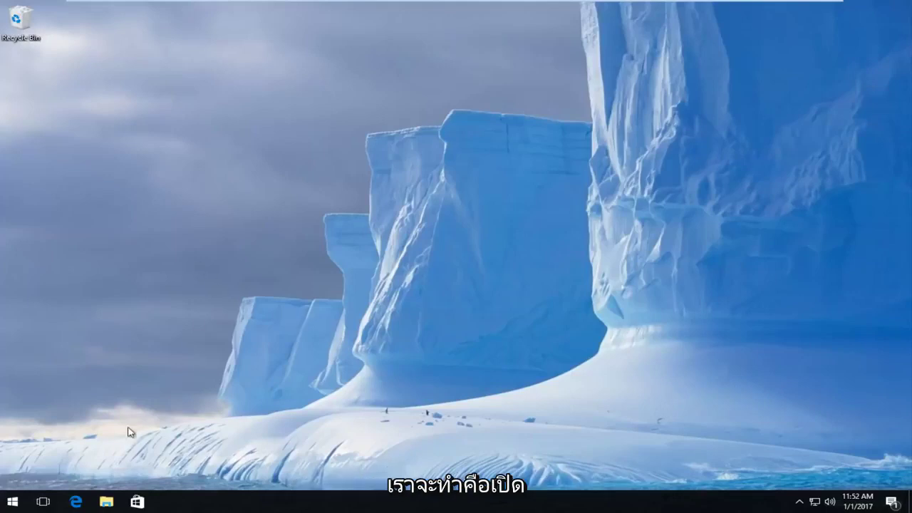
Step: Search the Start menu for chrome and launch Google Chrome
left_click(12, 502)
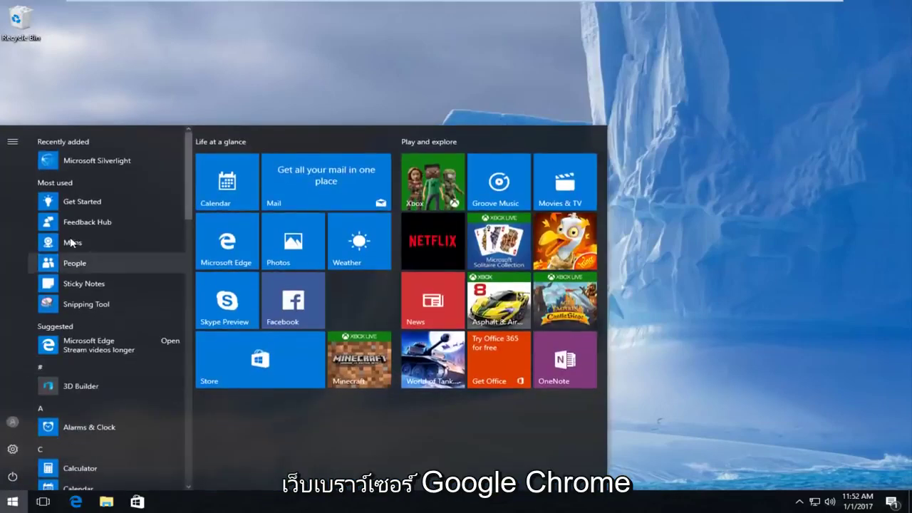
left_click(74, 430)
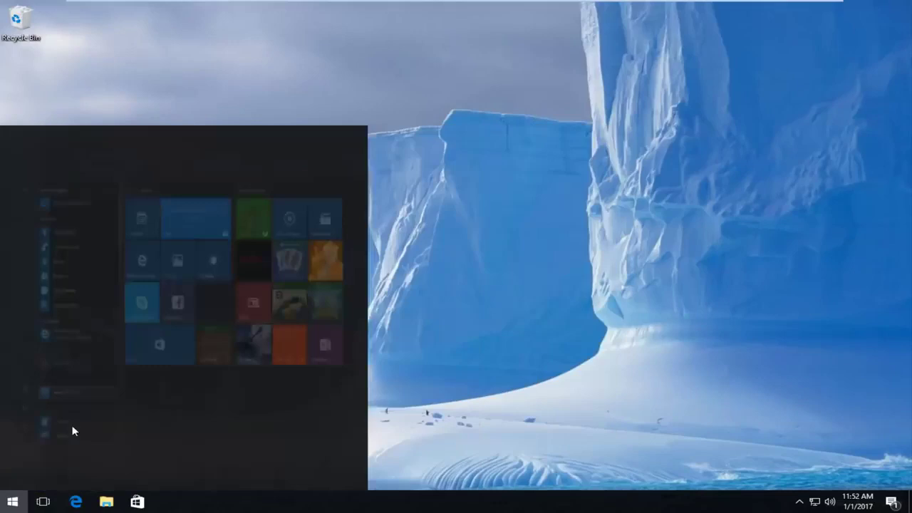
type("chrome")
left_click(100, 188)
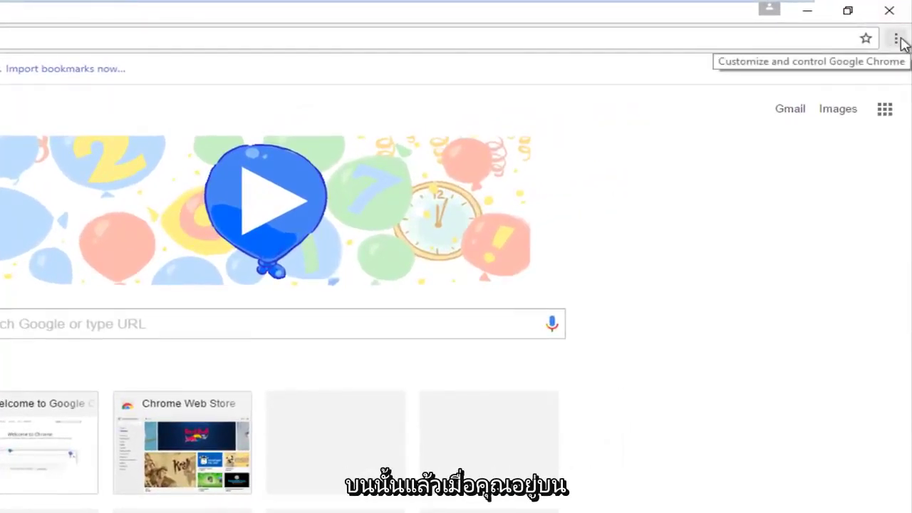
Step: Bring up Chrome's Clear browsing data dialog via More tools
left_click(897, 39)
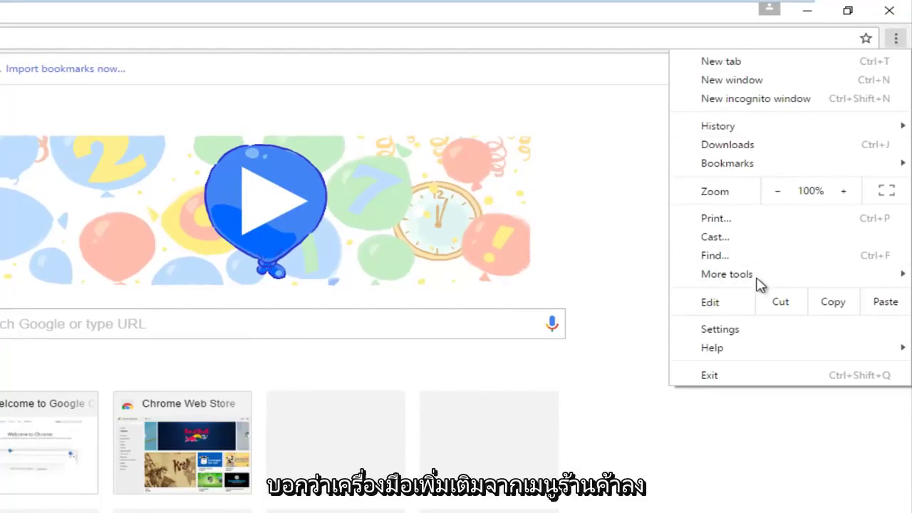
mouse_move(760, 281)
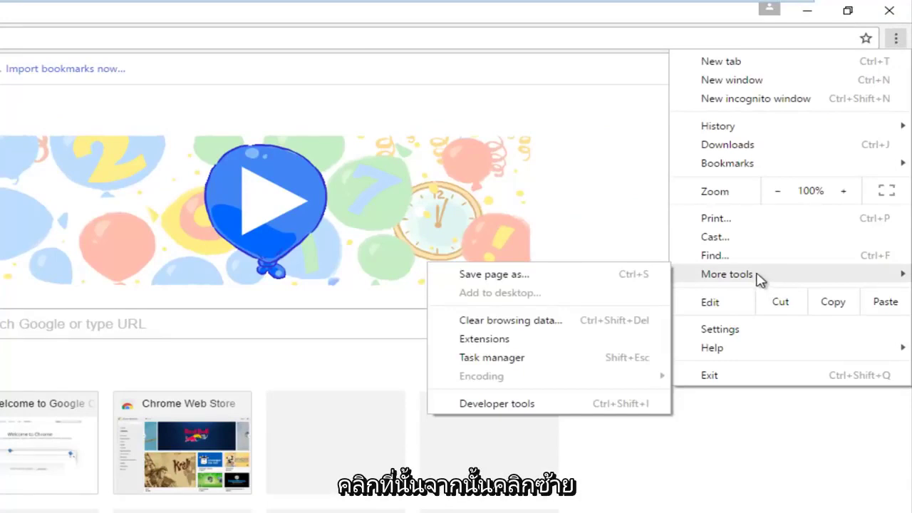
left_click(498, 325)
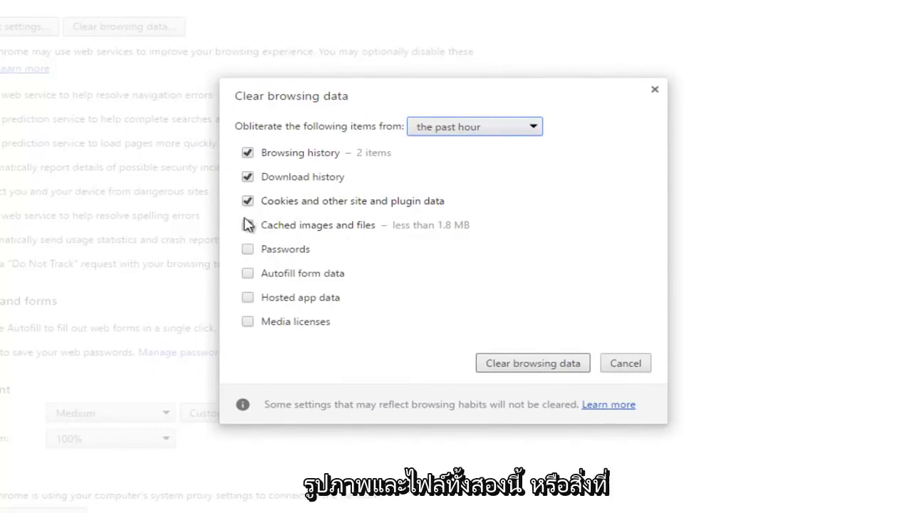
Step: Untick browsing and download history, choose 'the beginning of time', and clear cookies and cache
left_click(250, 176)
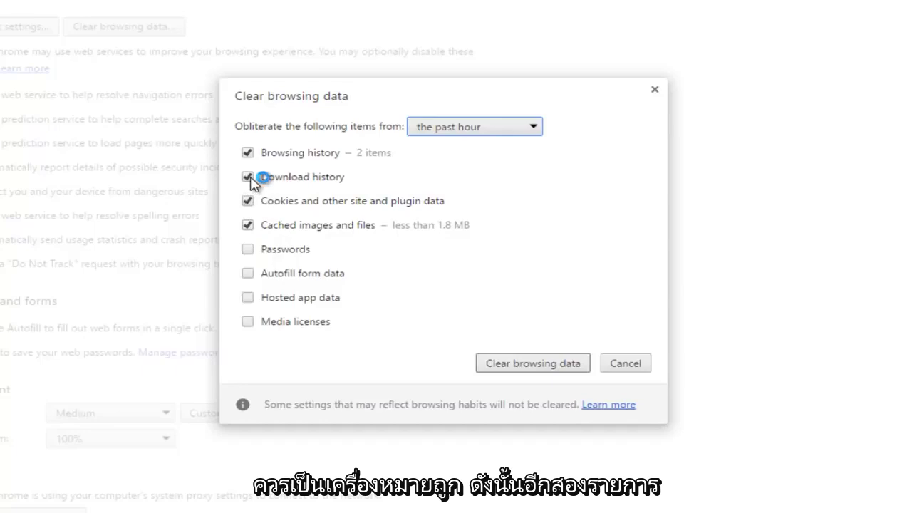
left_click(249, 152)
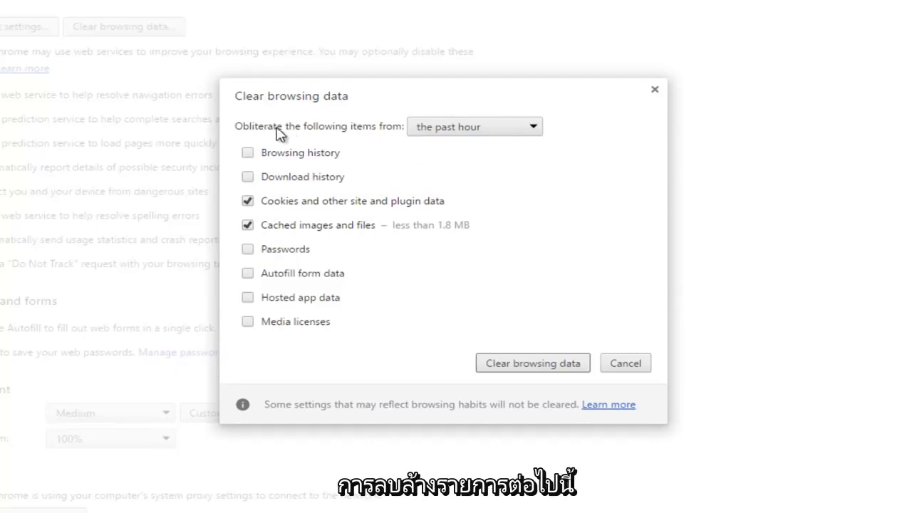
left_click(518, 128)
left_click(467, 199)
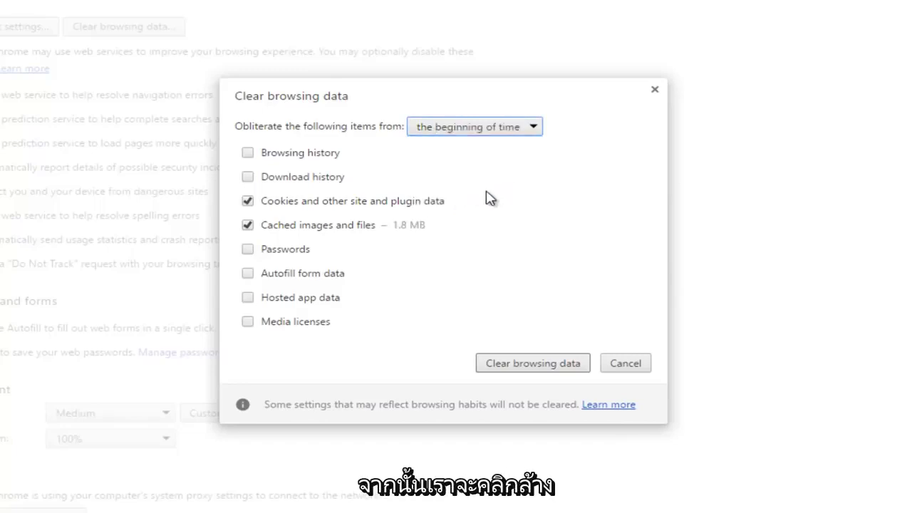
left_click(533, 369)
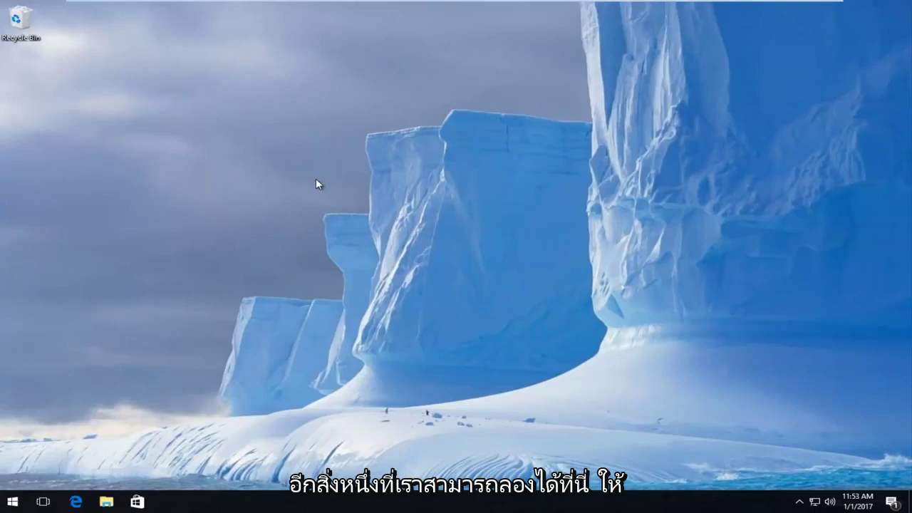
Step: Launch Command Prompt (Admin) from the Start right-click menu and approve the UAC prompt
right_click(13, 502)
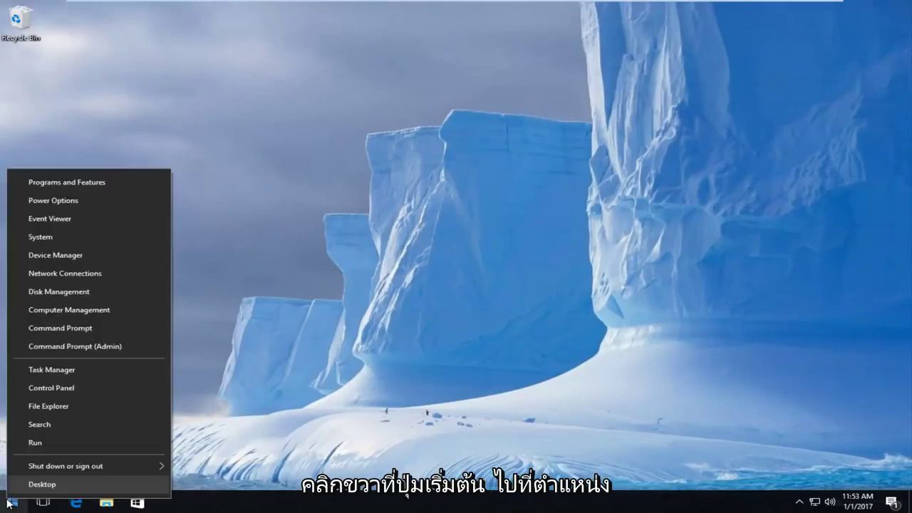
left_click(82, 347)
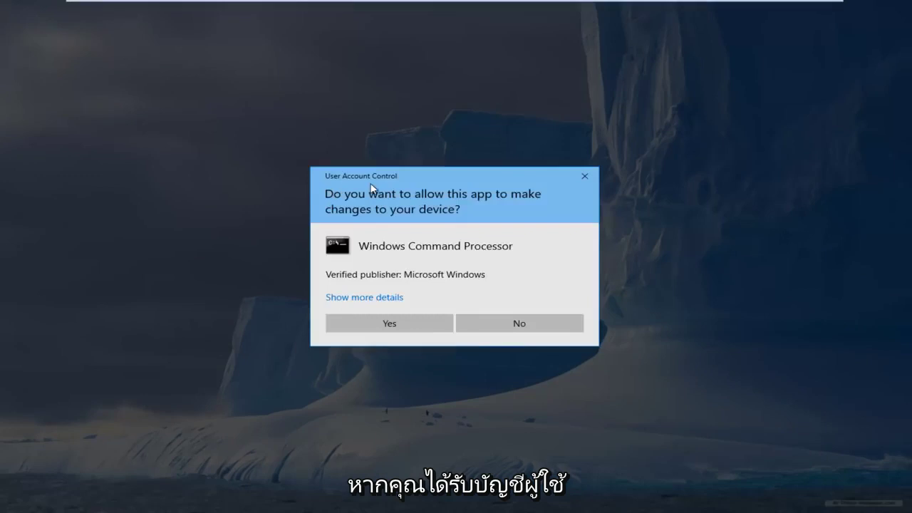
left_click(375, 325)
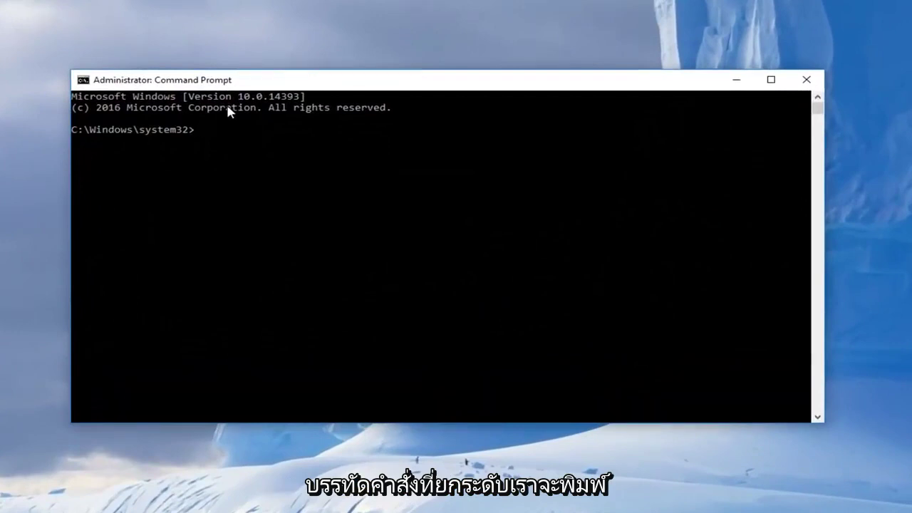
Step: Run ipconfig /release, then ipconfig /all to list every adapter's configuration
type("ipconfig")
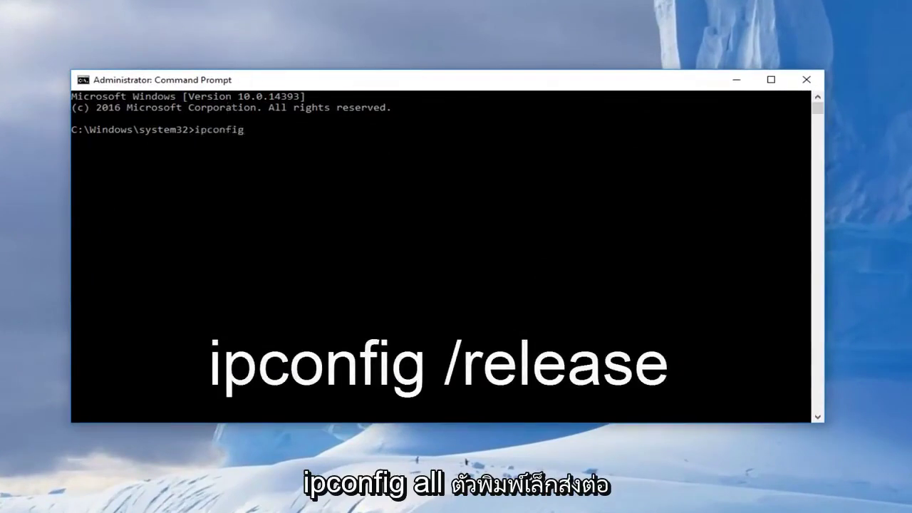
type(" /")
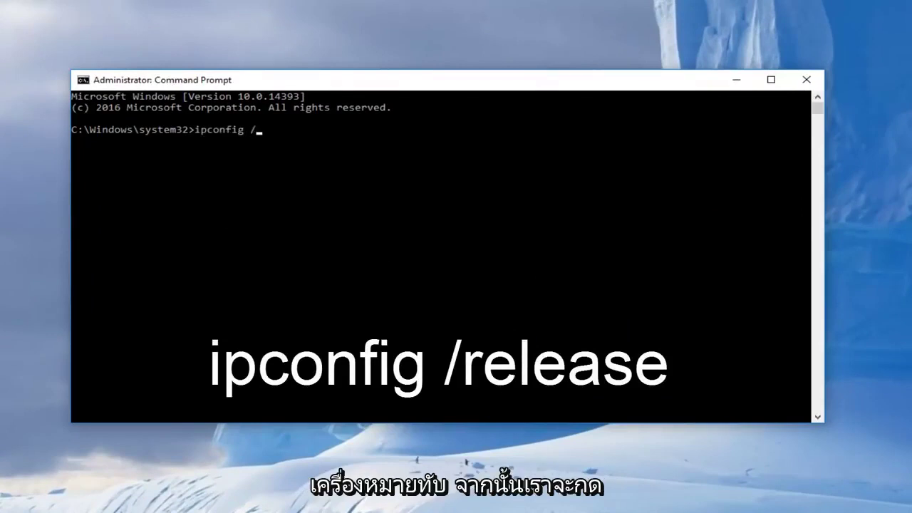
type("release")
key("Return")
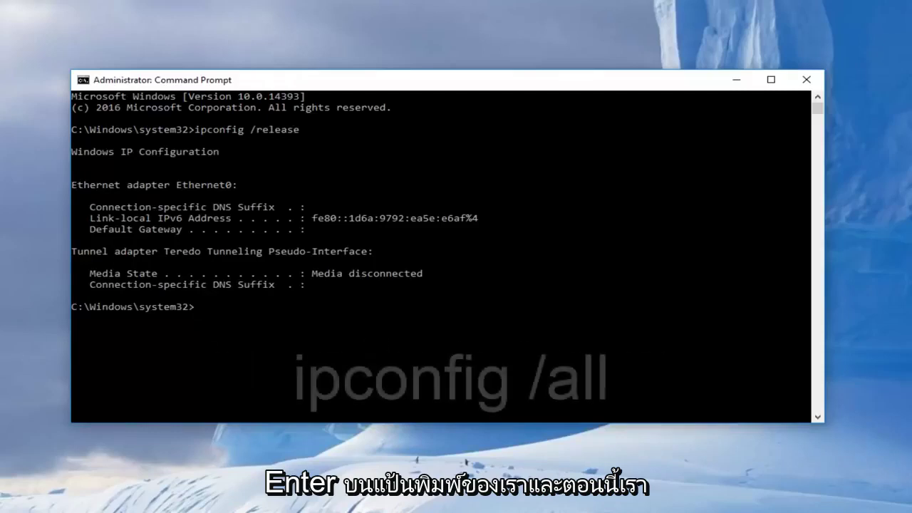
type("ipcon")
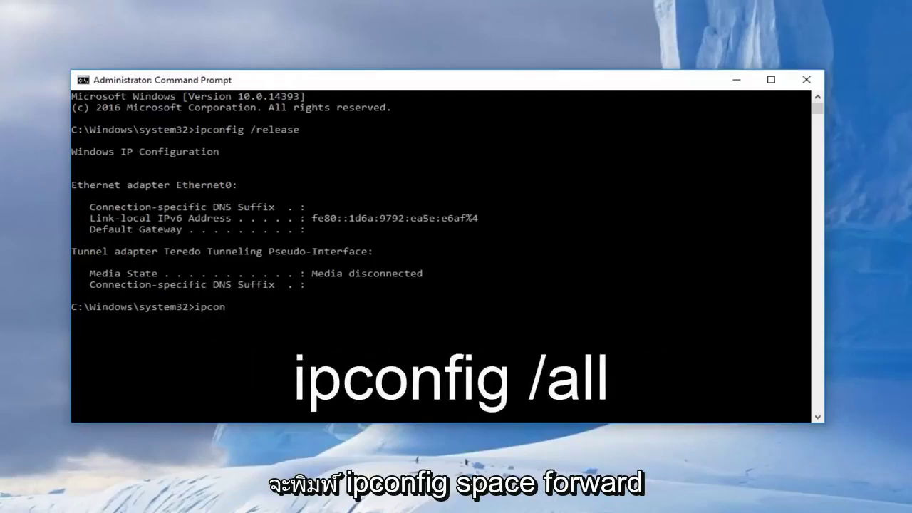
type("fig /all")
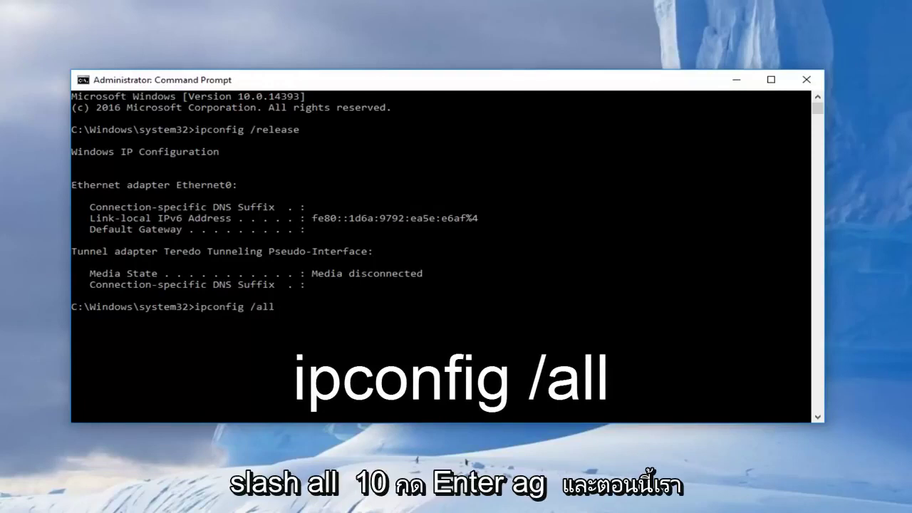
key("Return")
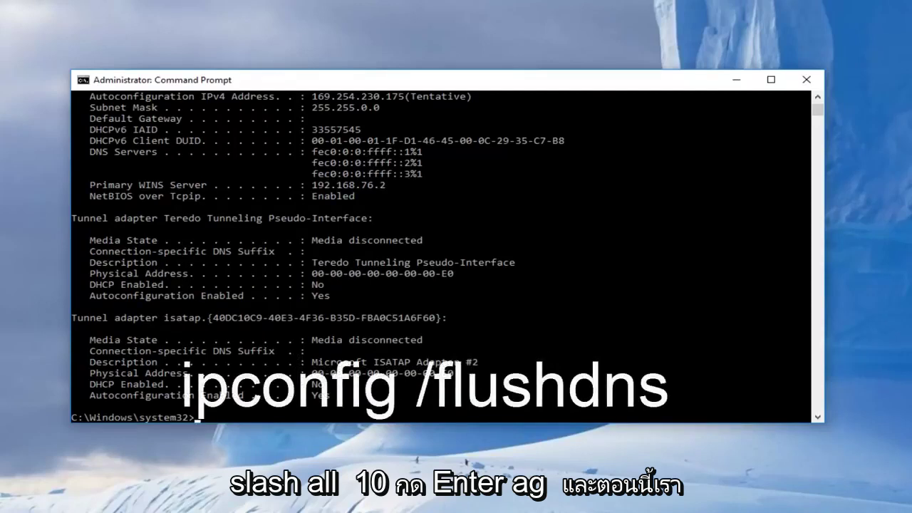
Step: Run ipconfig /flushdns to flush the DNS cache, then start ipconfig /renew
type("ipconfig")
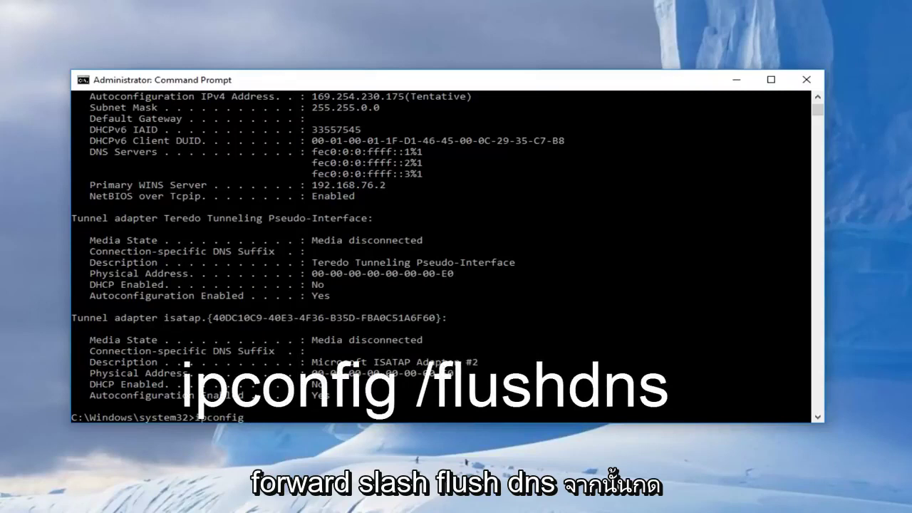
type(" /flushdns")
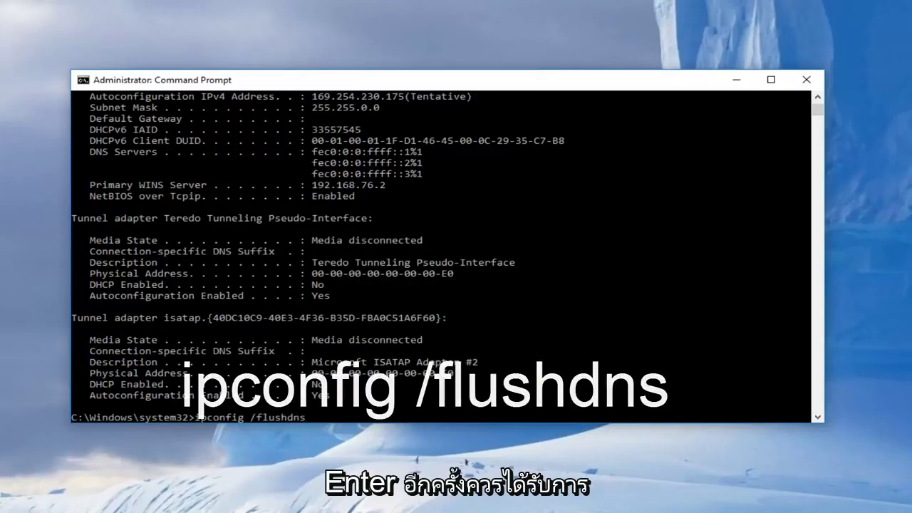
key("Return")
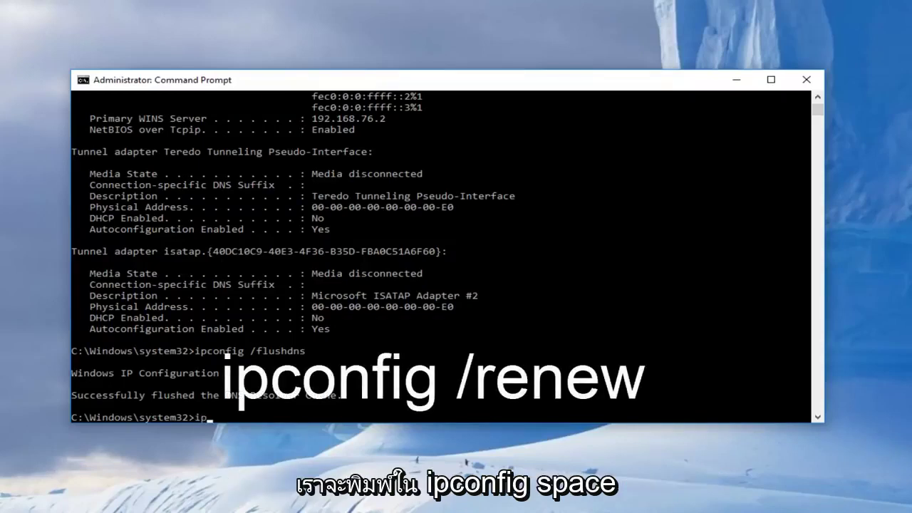
type("config")
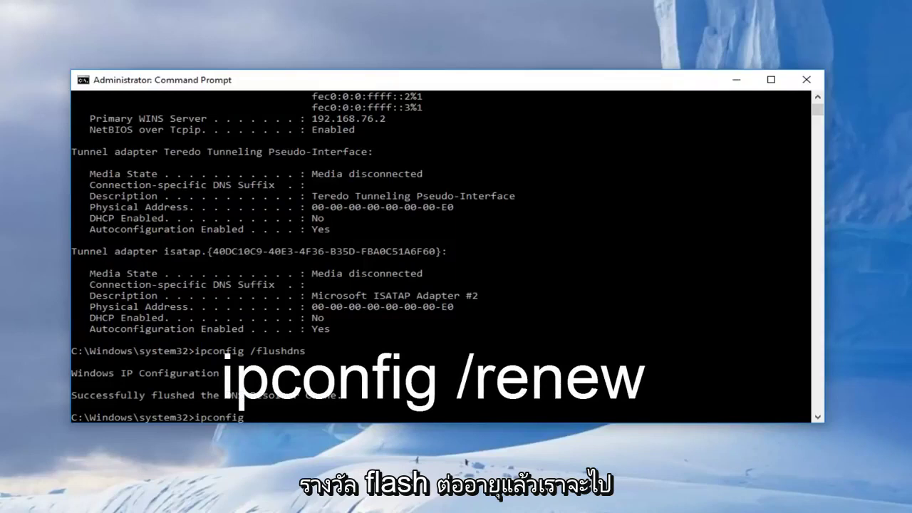
type(" /renew")
key("Return")
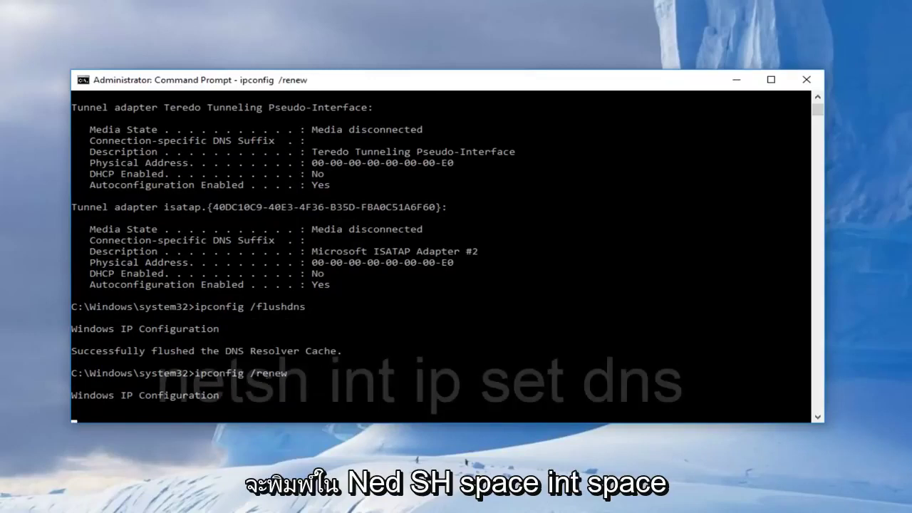
Step: After renewal yields 192.168.76.128, run netsh int ip set dns, which prints its usage help
type("netsh")
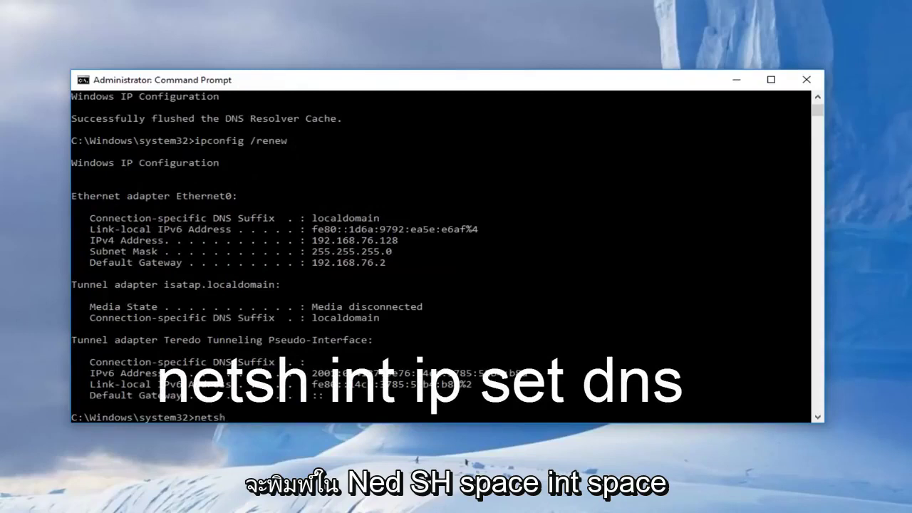
type(" int")
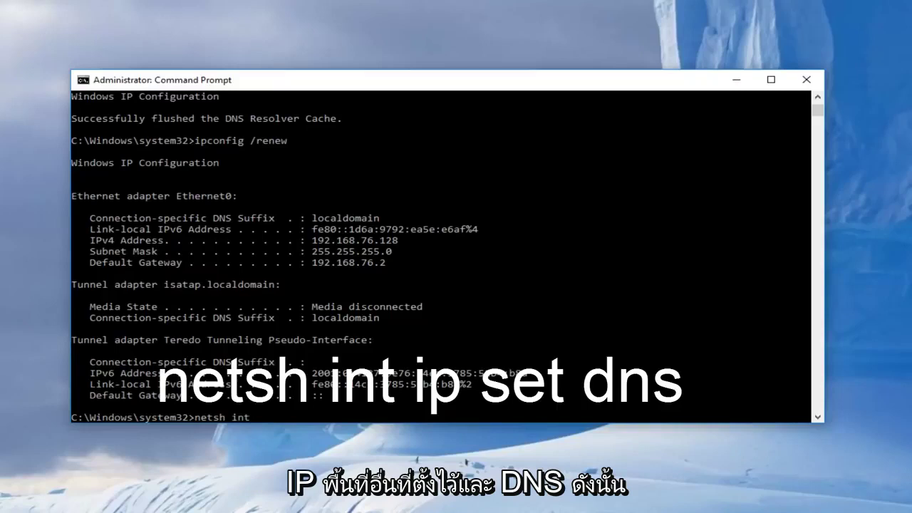
type(" ip set dns")
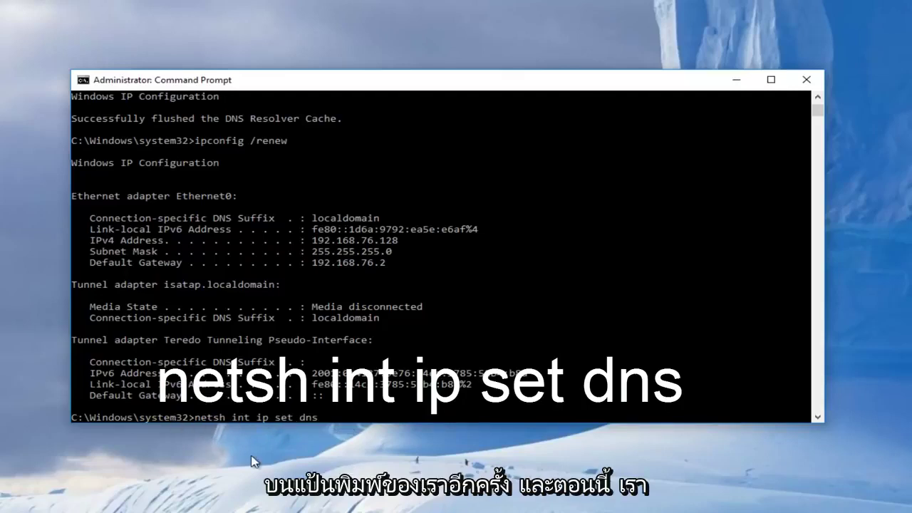
key("Return")
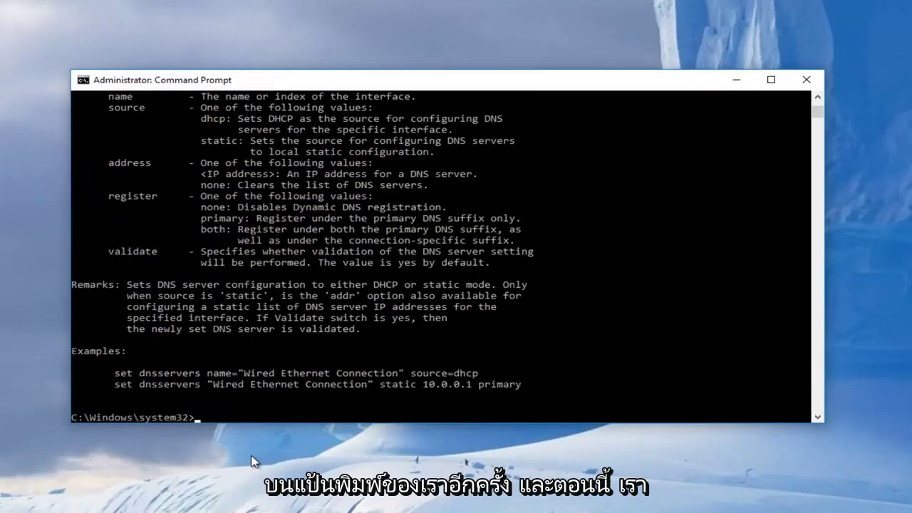
Step: Run netsh winsock reset to reset the Winsock Catalog
type("net")
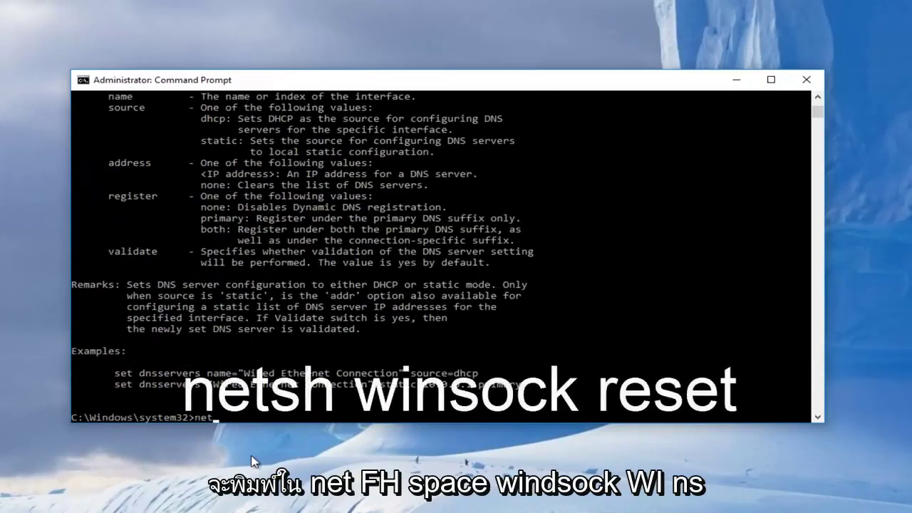
type("sh winsock")
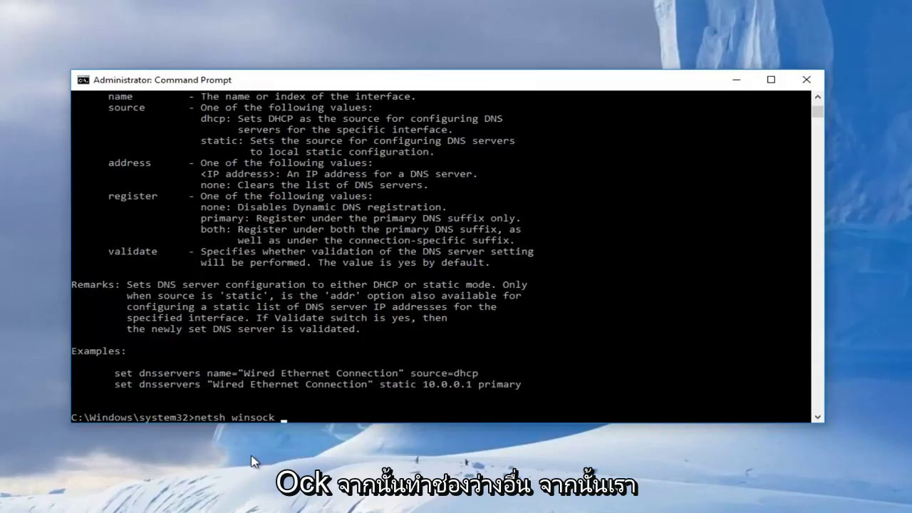
type(" reset")
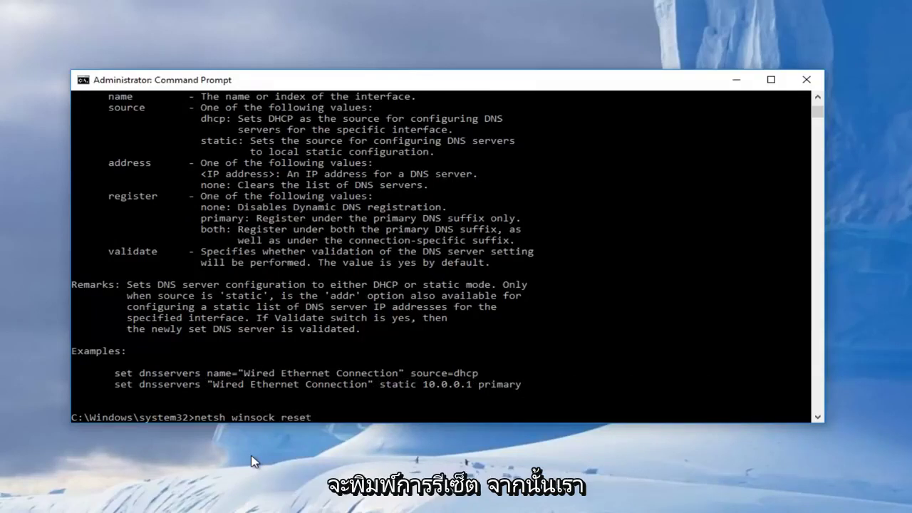
key("Return")
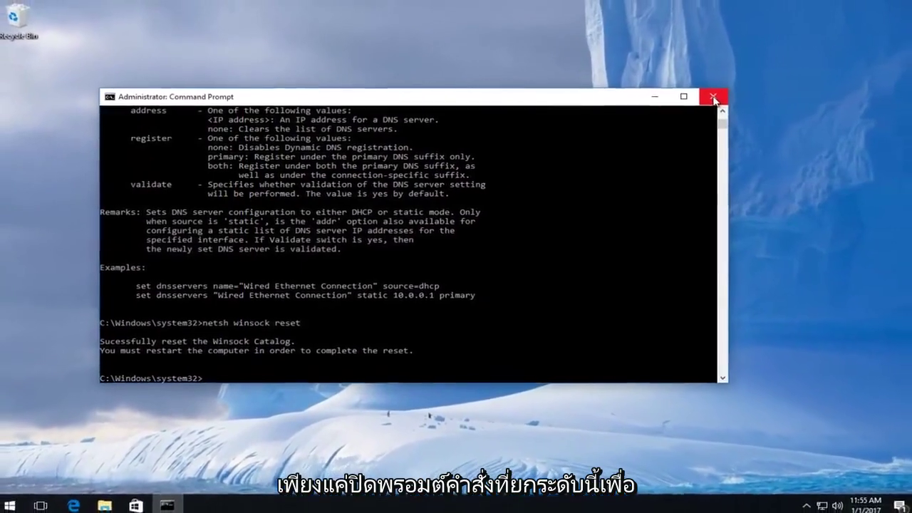
Step: Close the admin Command Prompt and bring up the Start menu's power options
left_click(713, 98)
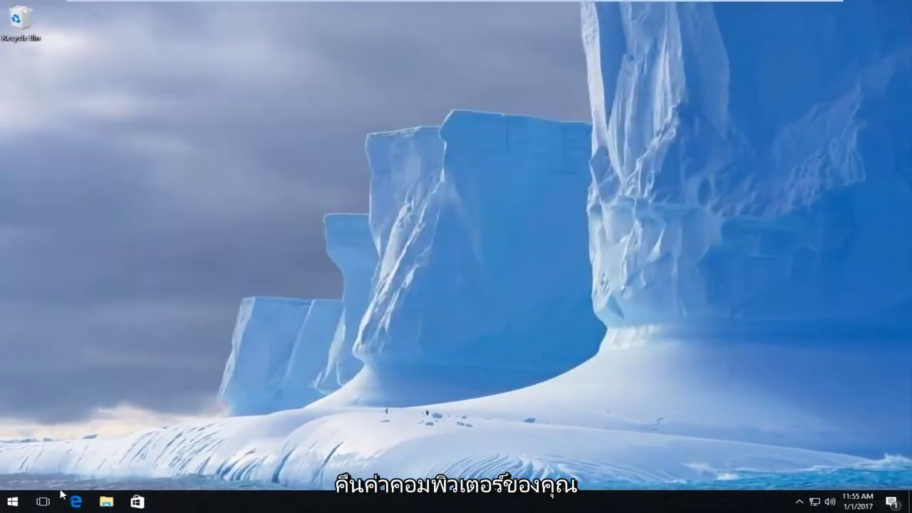
left_click(13, 502)
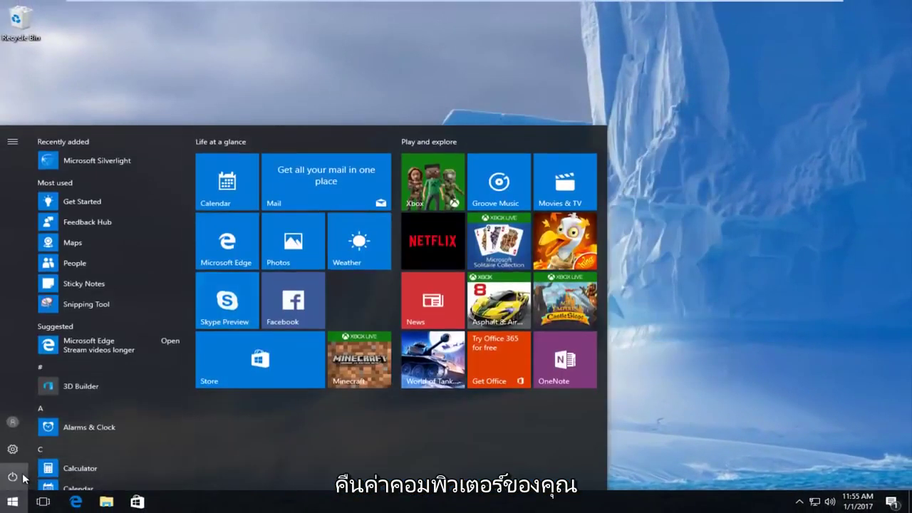
left_click(24, 478)
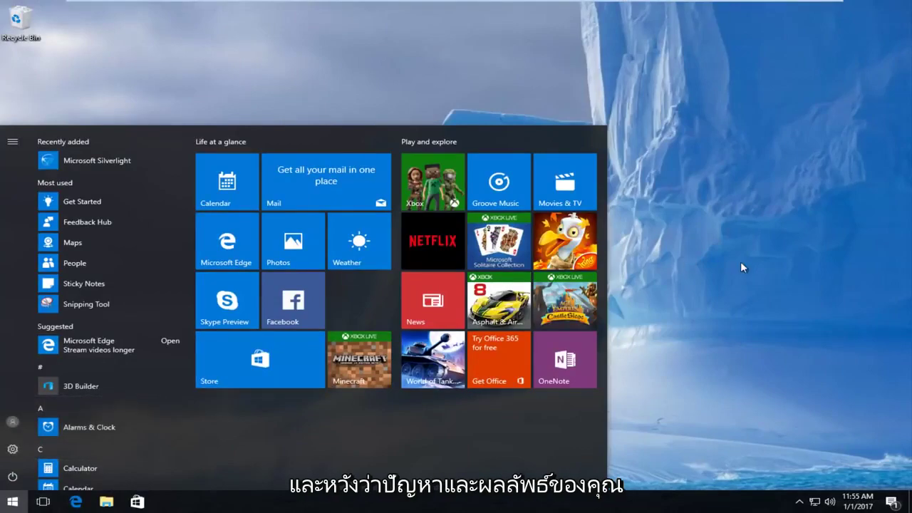